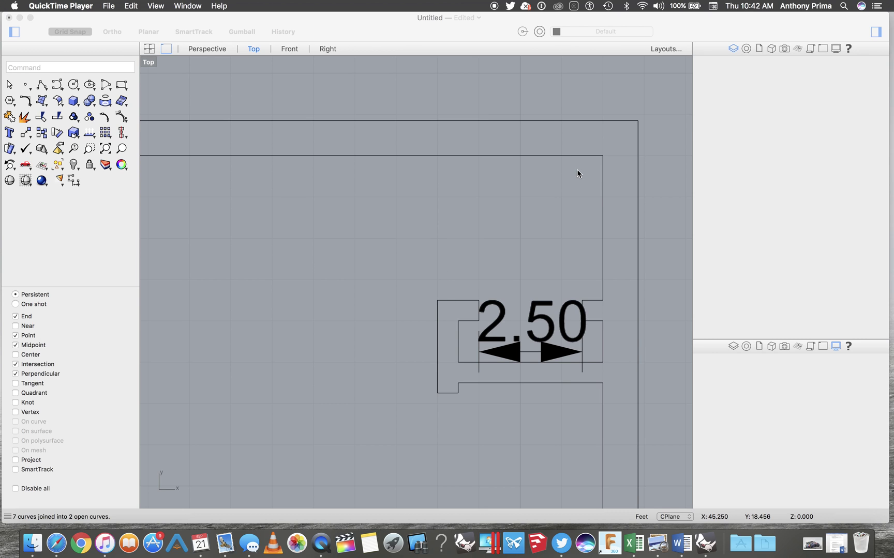
- Draw a polyline straight across the upper wall at X 51.5 ft, just inside the room's inner right corner, to mark one side of the door opening
scroll(547, 211, up, 5)
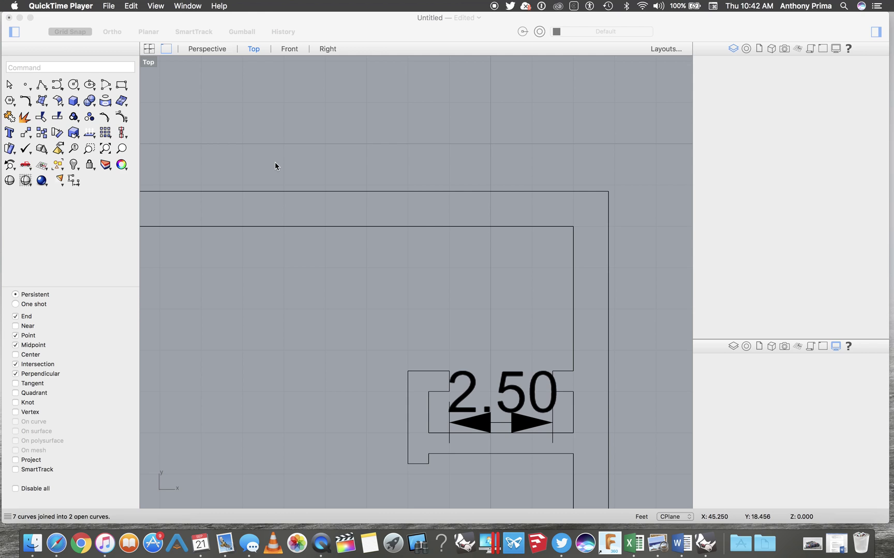
click(43, 84)
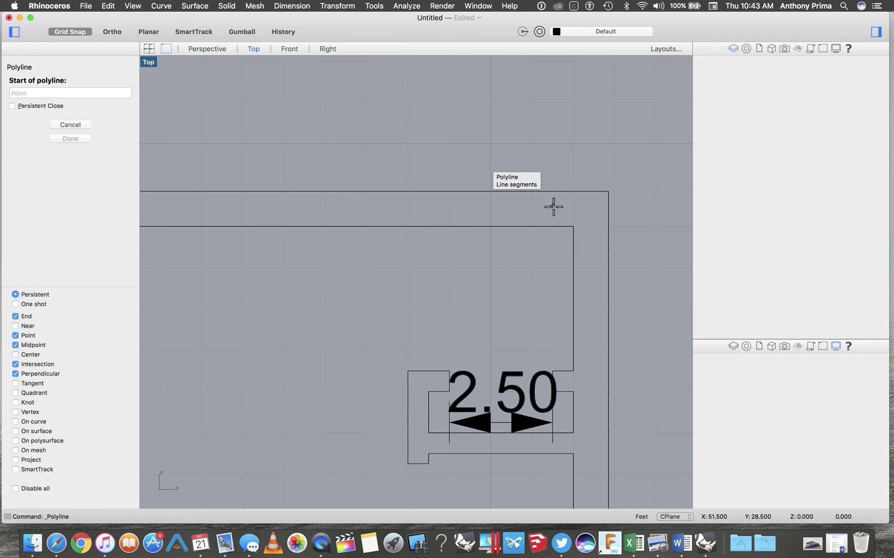
click(553, 226)
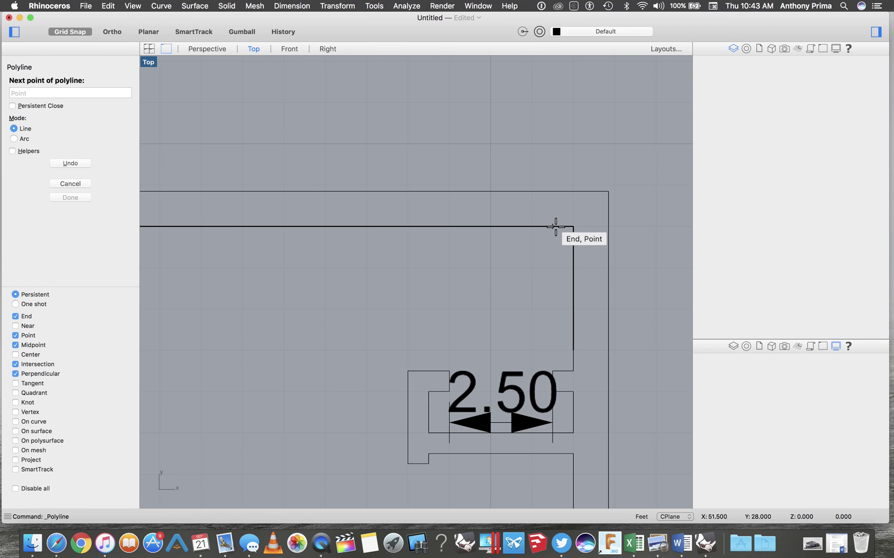
click(556, 226)
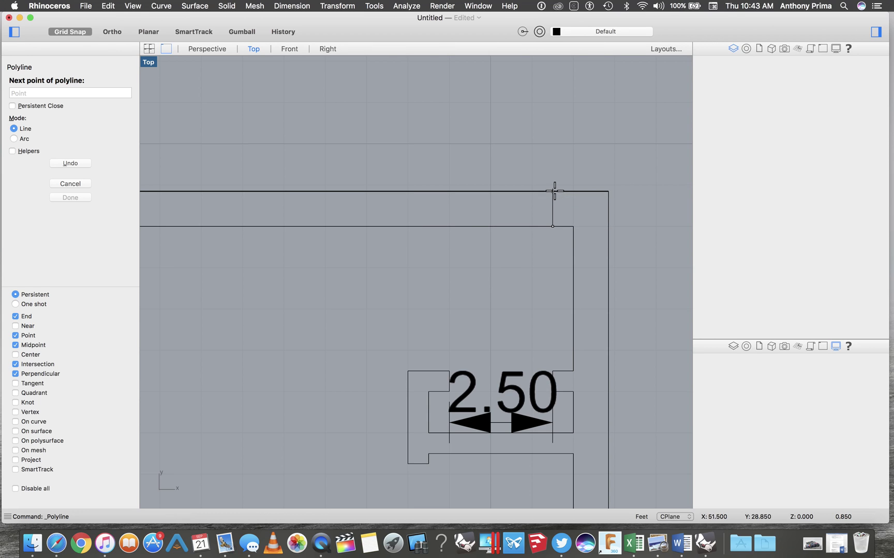
click(553, 192)
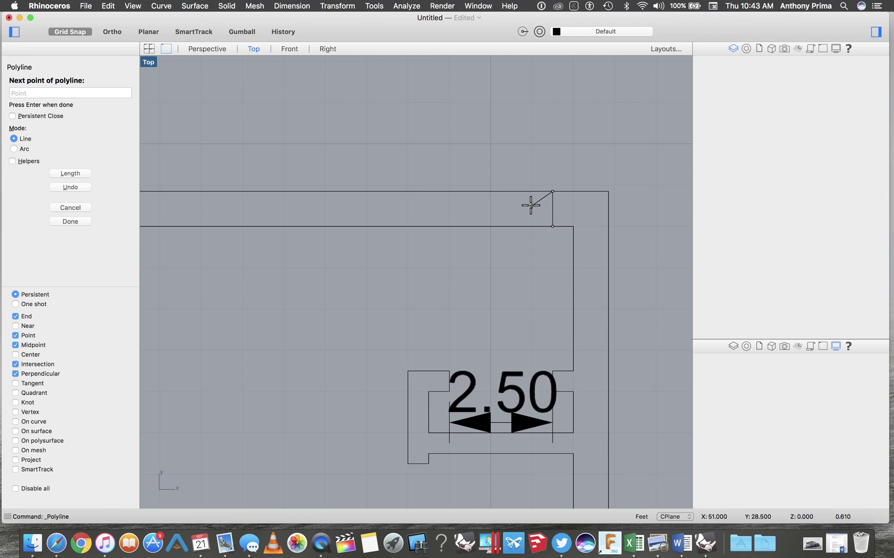
key(Return)
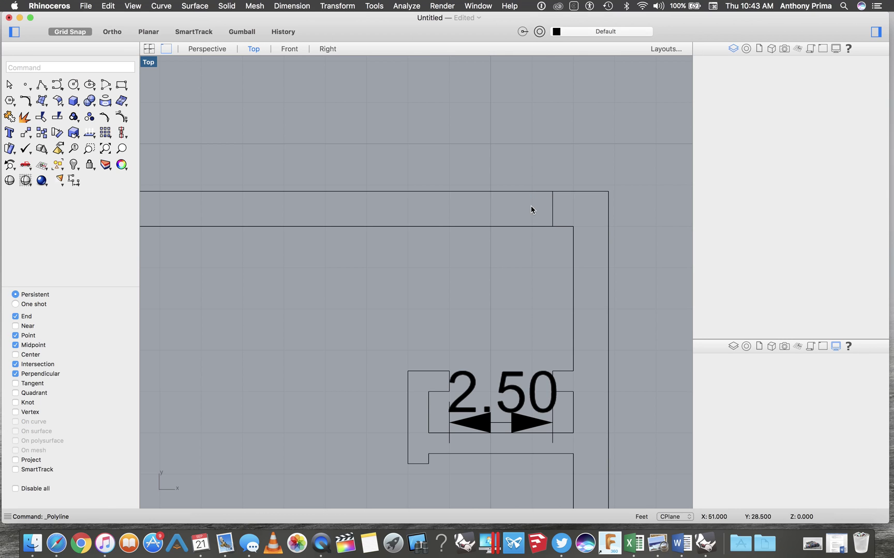
- Draw a second line across the upper wall at X 48.5 ft, 3 ft left of the first, marking the opening's other side
click(37, 86)
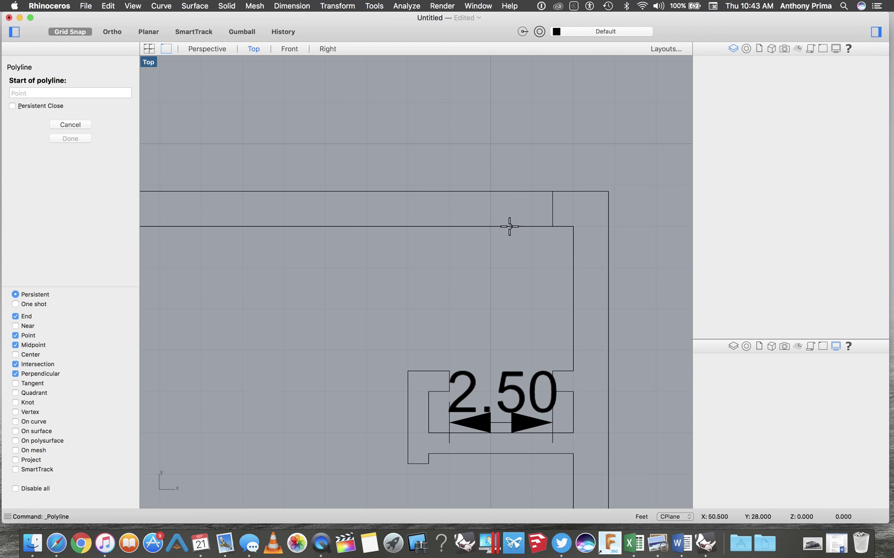
click(428, 226)
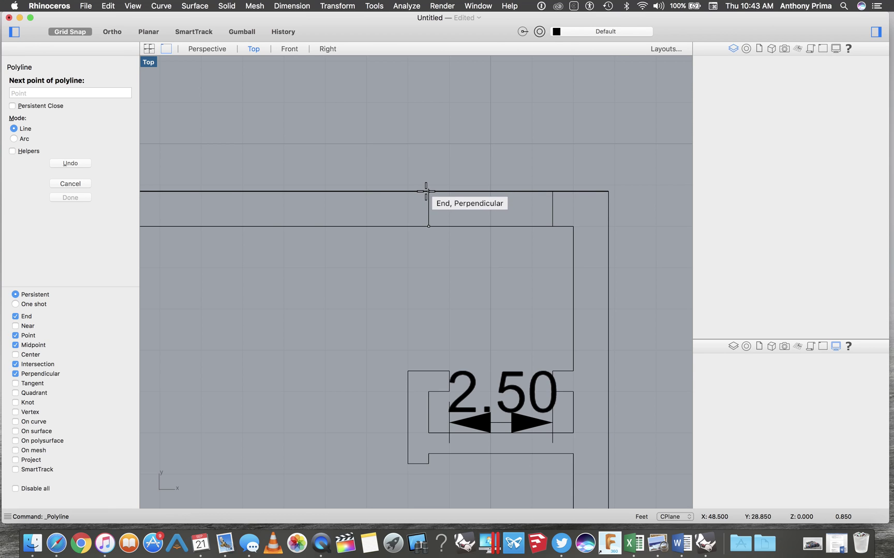
click(427, 191)
key(Return)
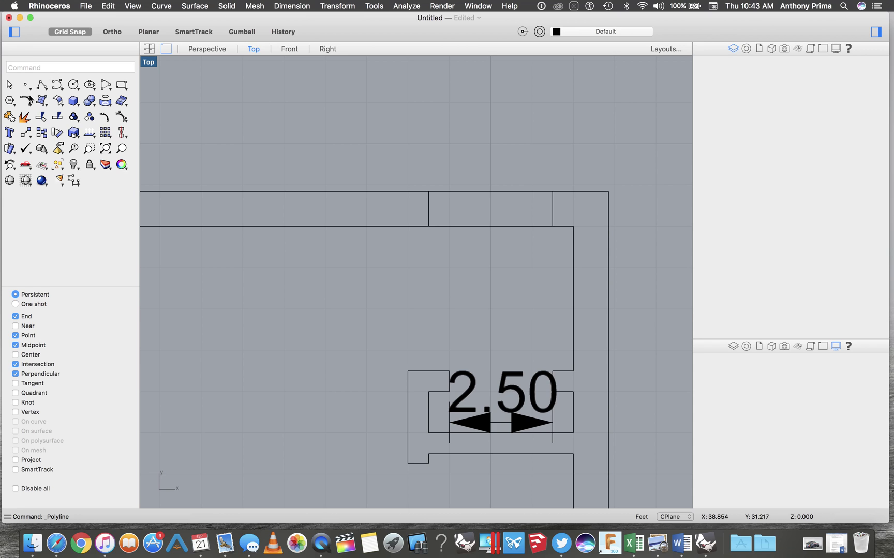
- Trim the inner and outer wall lines between the two cross lines to open the doorway
click(42, 117)
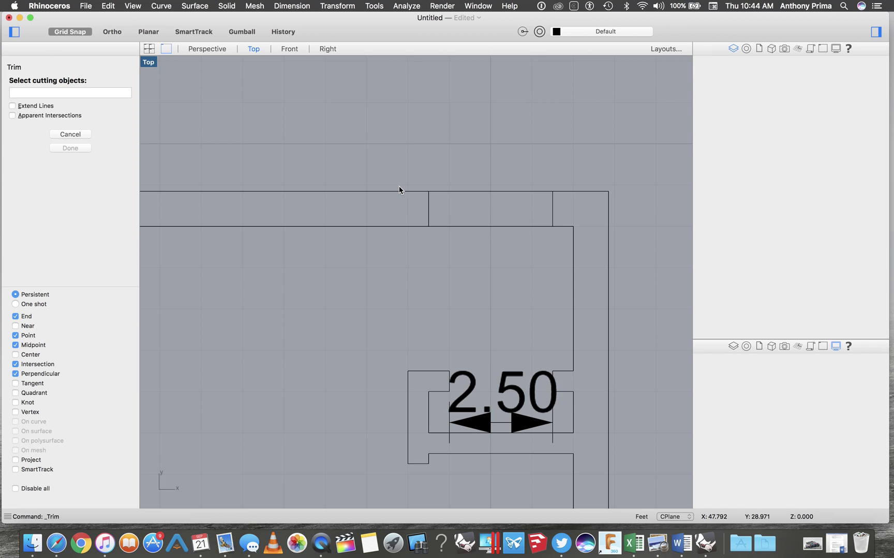
drag(303, 124, 627, 285)
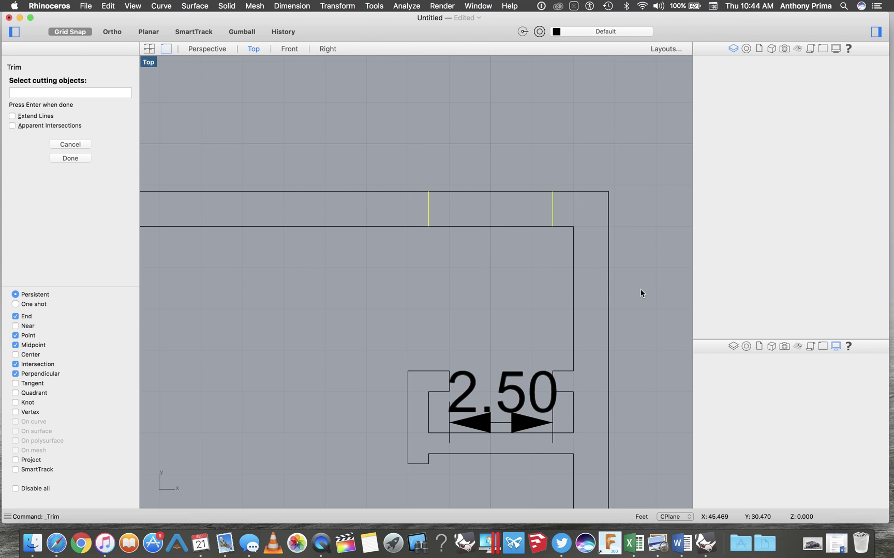
click(457, 192)
click(455, 224)
click(460, 226)
key(Return)
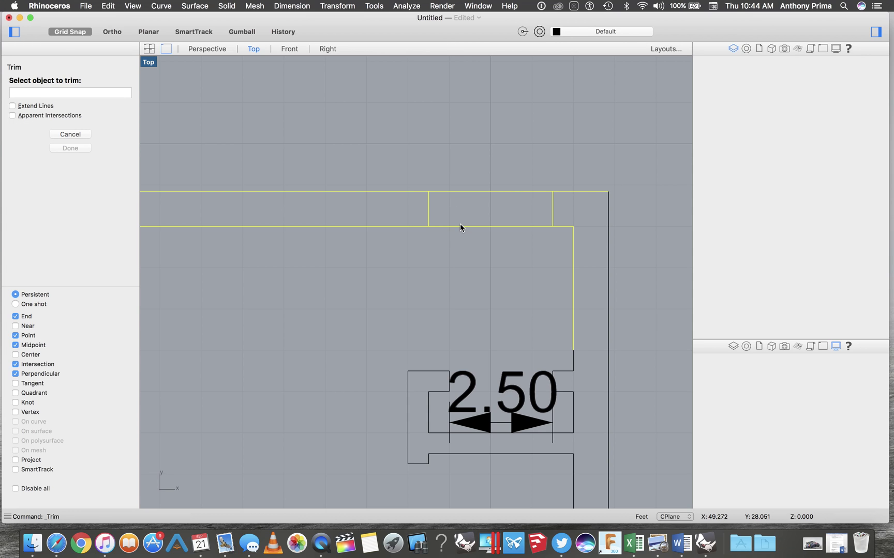
click(460, 226)
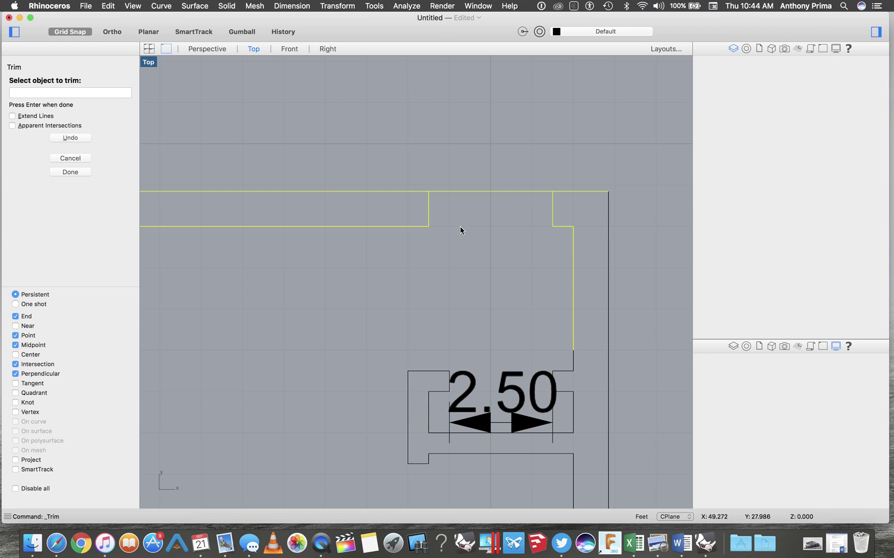
click(463, 192)
key(Return)
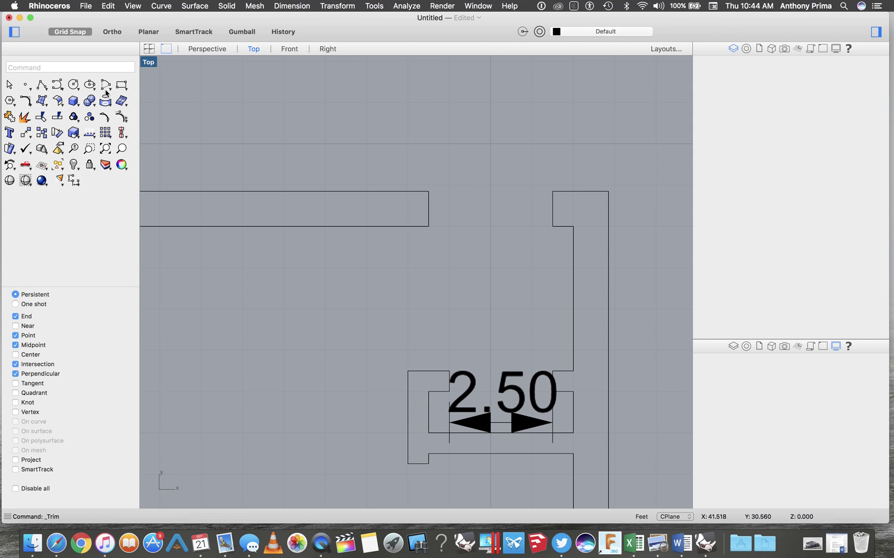
- Draw a 3-point rectangle 0.25 ft wide across the full wall thickness, inside the wall end left of the opening, as a door jamb
click(122, 86)
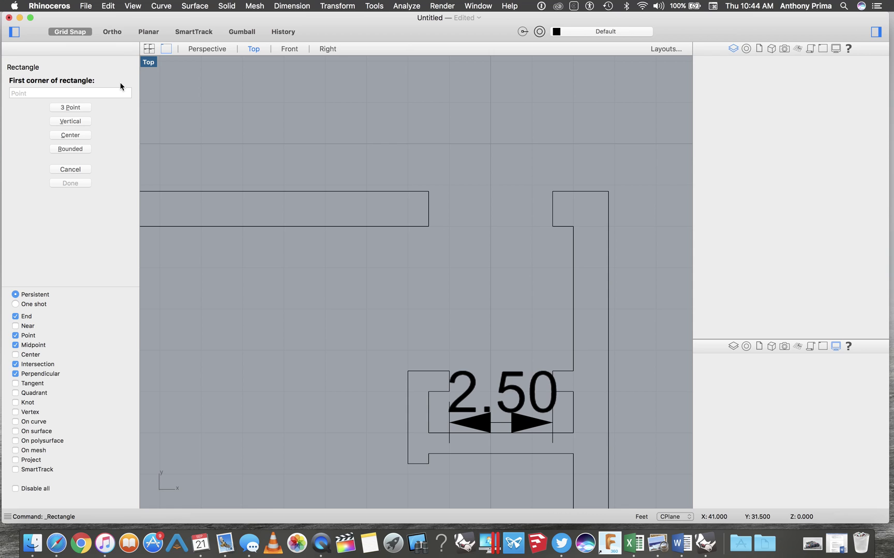
click(429, 192)
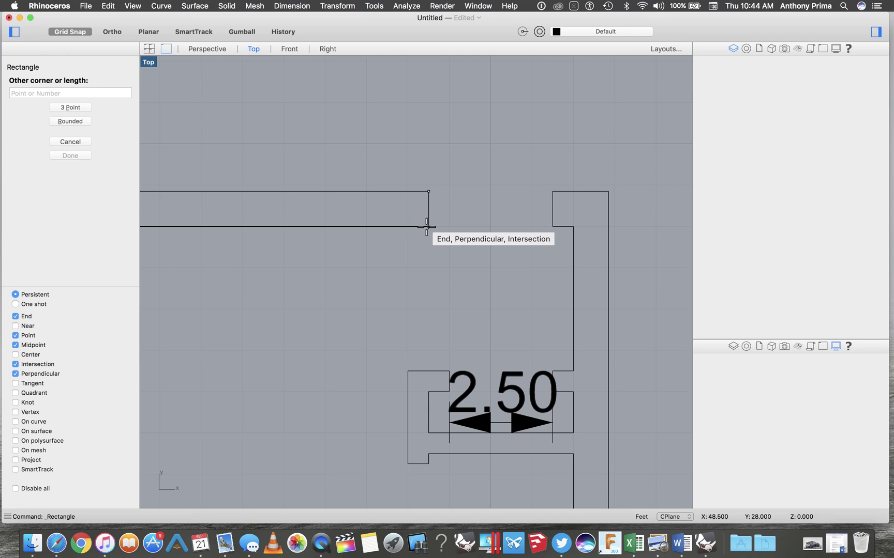
click(75, 108)
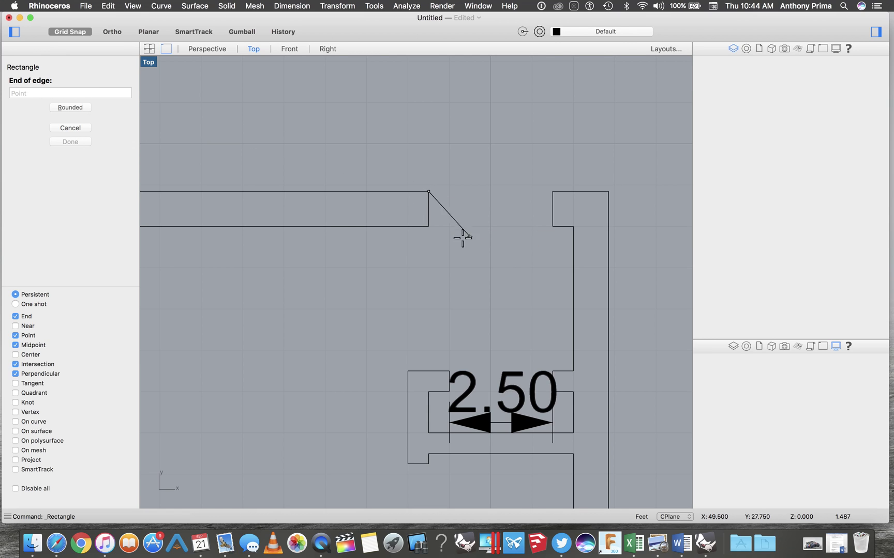
click(425, 226)
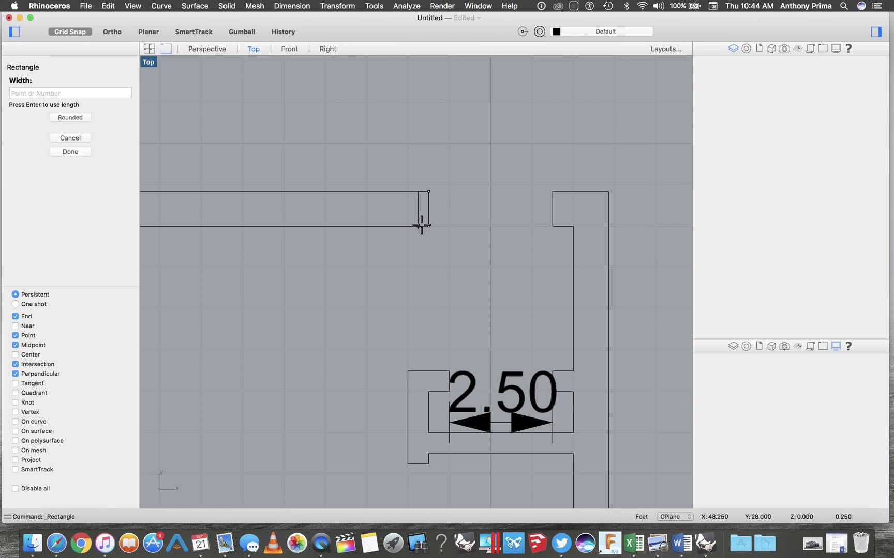
click(83, 93)
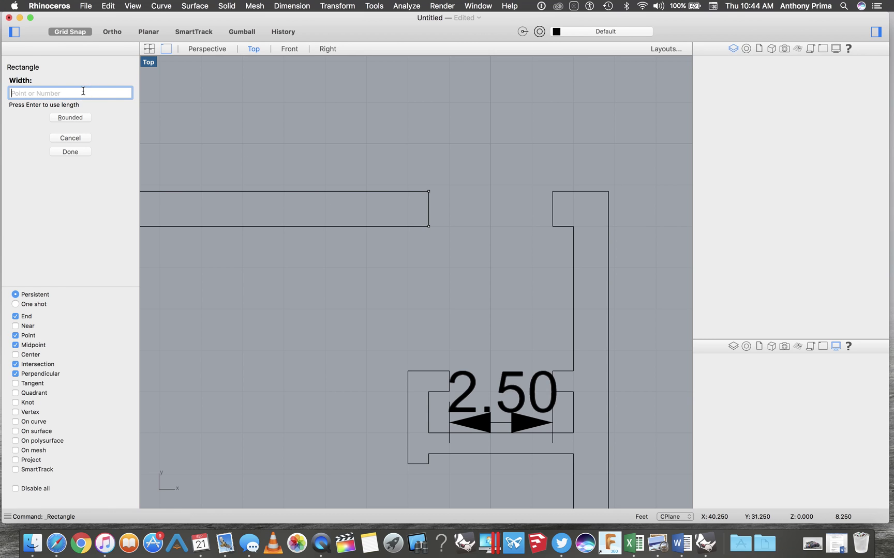
click(419, 218)
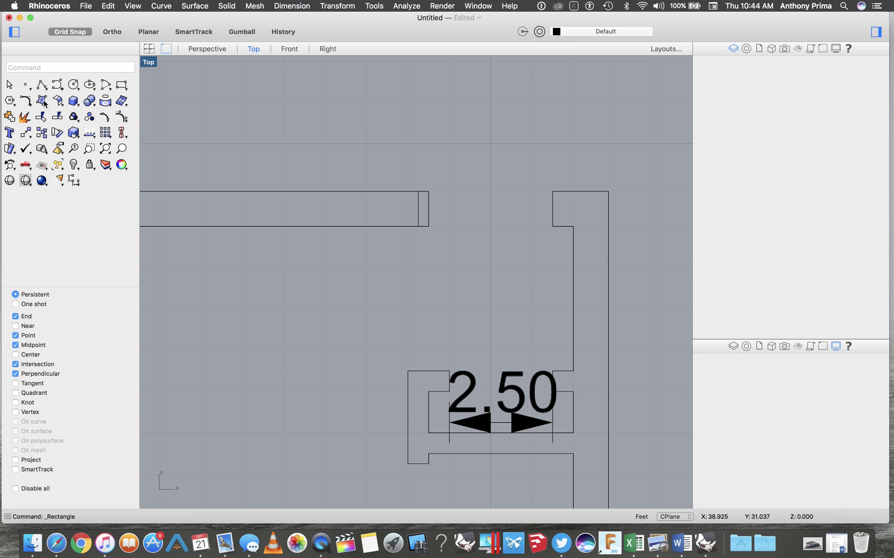
- Draw a matching 0.25 ft wide jamb rectangle inside the wall end right of the opening
click(121, 84)
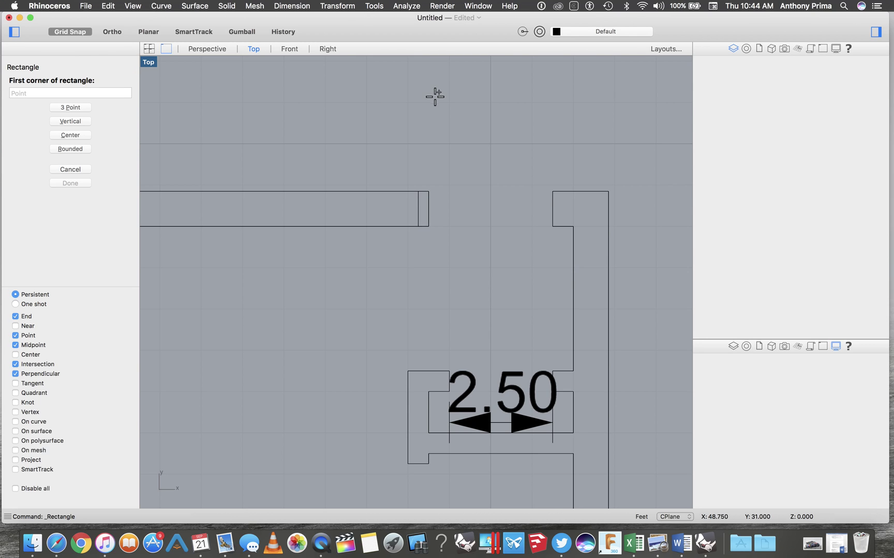
click(553, 192)
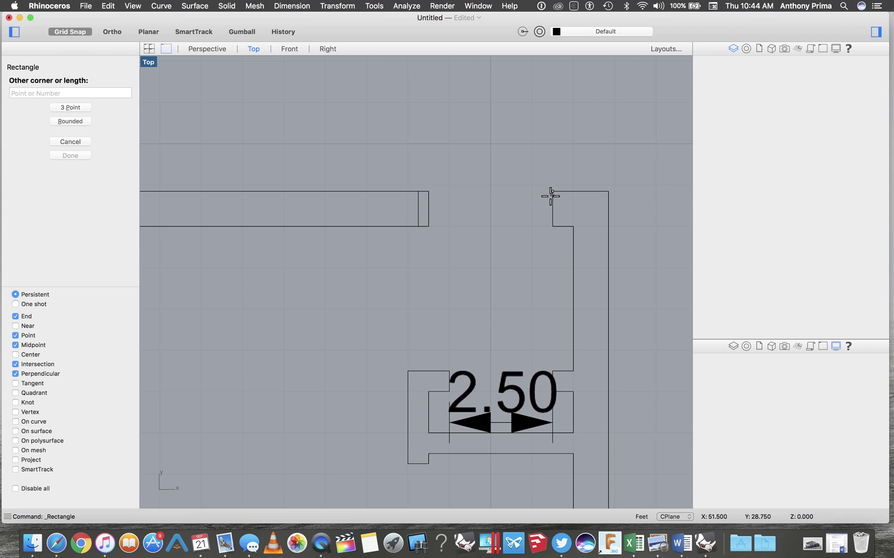
click(559, 225)
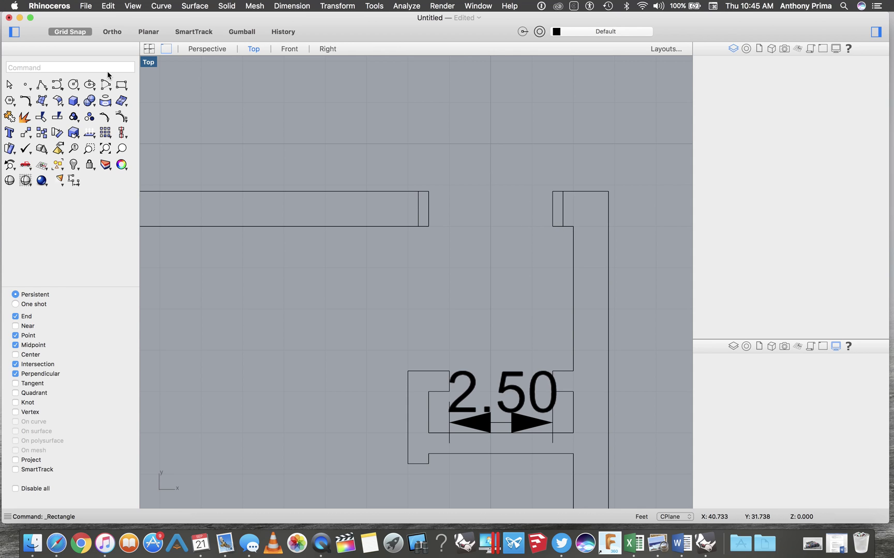
- Draw the open door leaf as a 3-point rectangle 0.2 ft thick and 3 ft long, extending down from the right jamb's inner corner
click(121, 84)
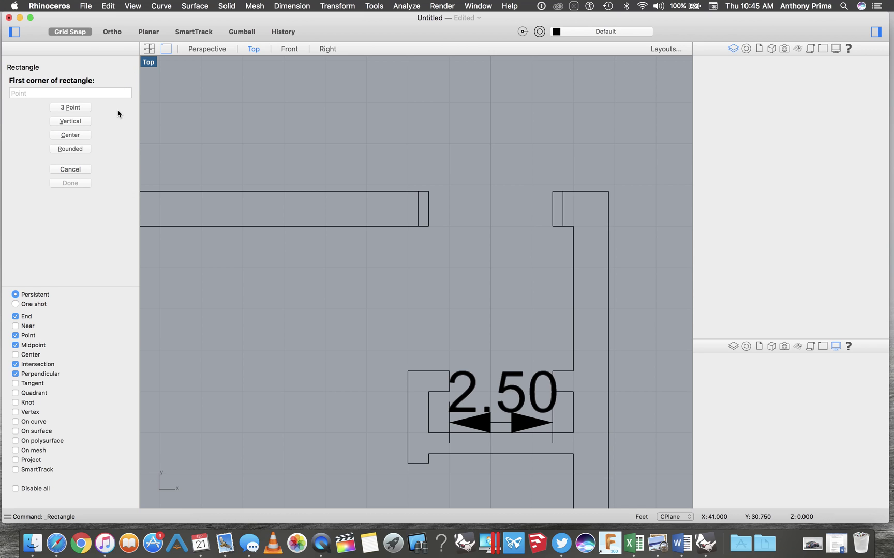
click(550, 226)
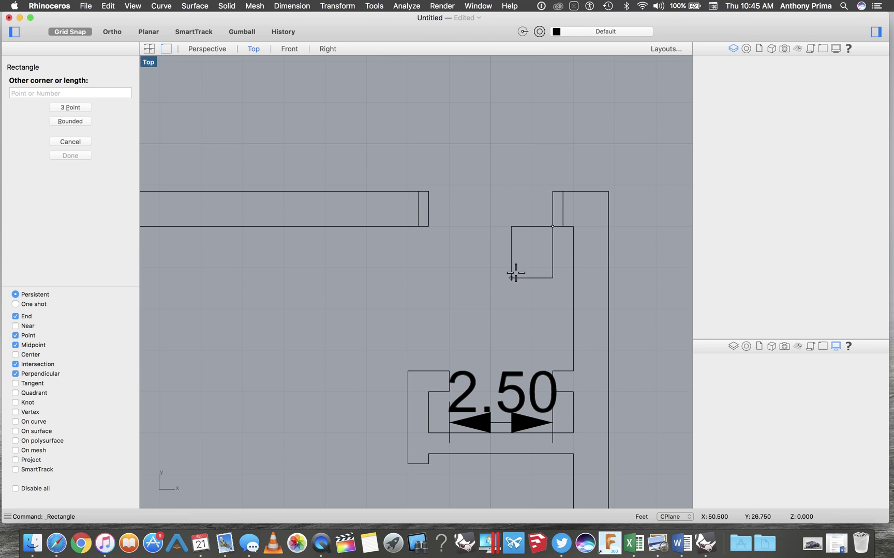
click(98, 92)
text(.)
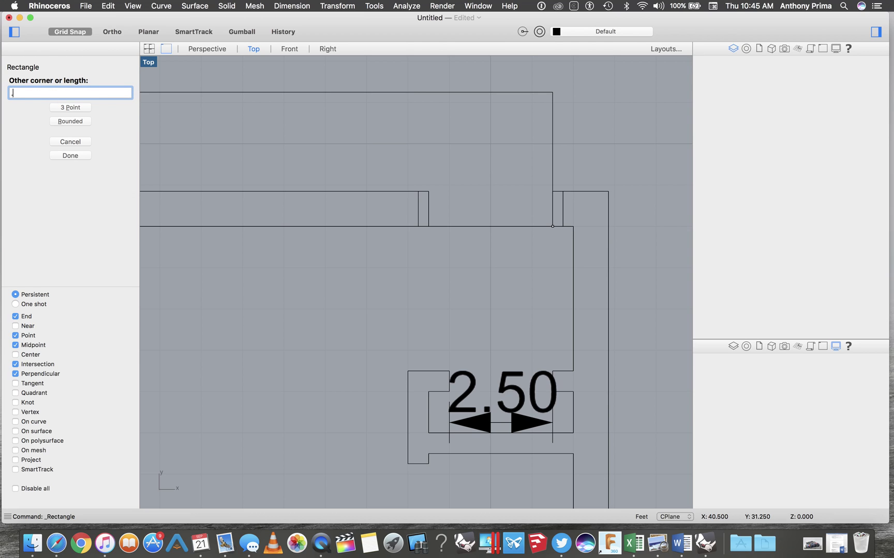
click(68, 107)
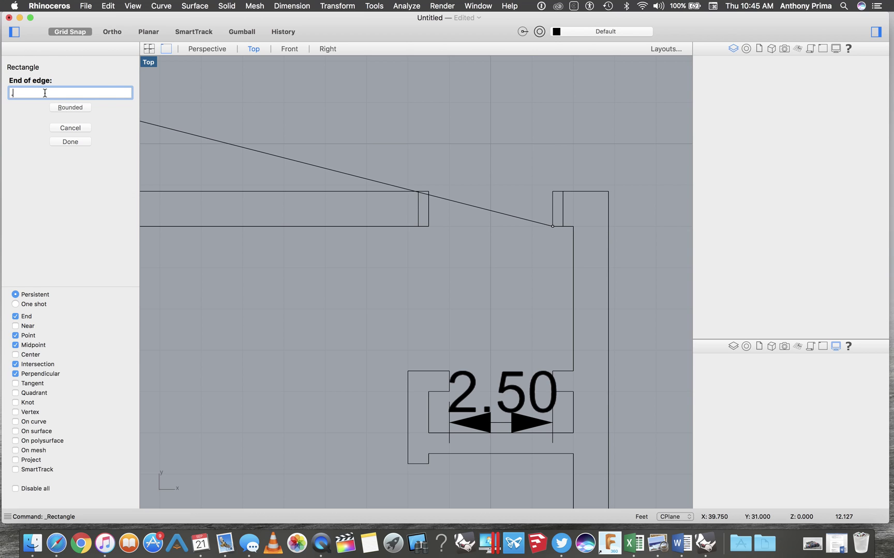
text(2)
key(Return)
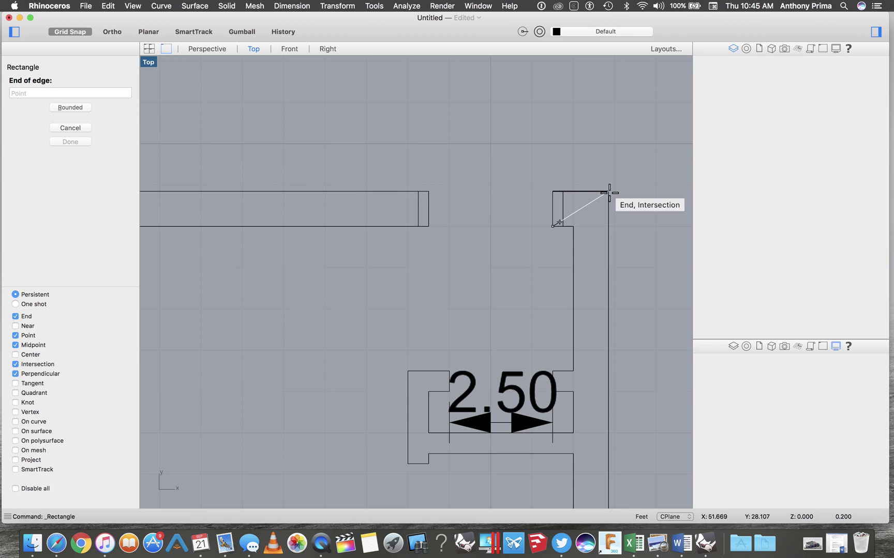
click(573, 228)
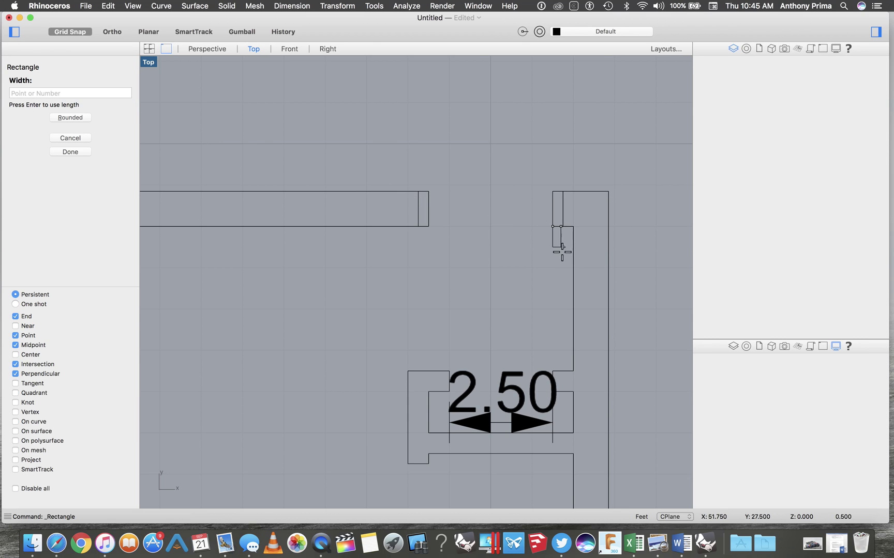
click(555, 346)
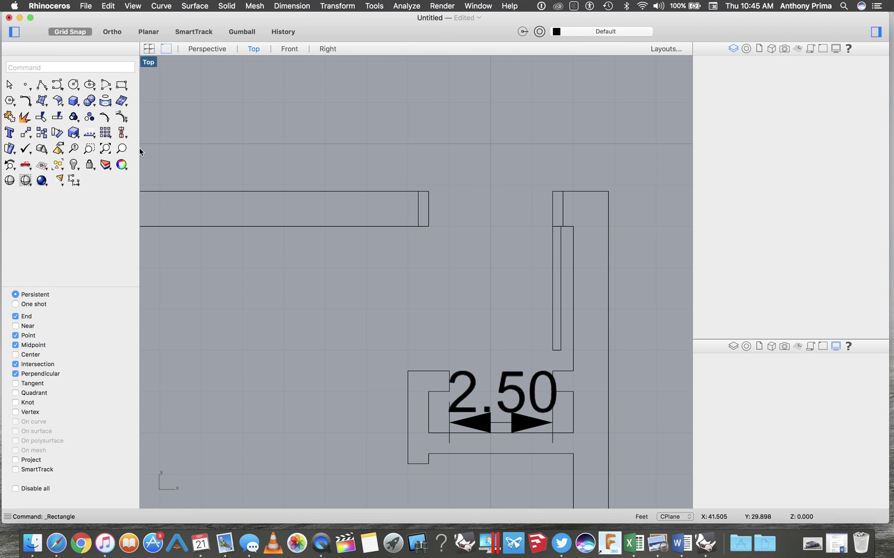
- Draw the door swing arc with a 3 ft radius from the left jamb's inner corner to the free end of the door leaf
click(105, 85)
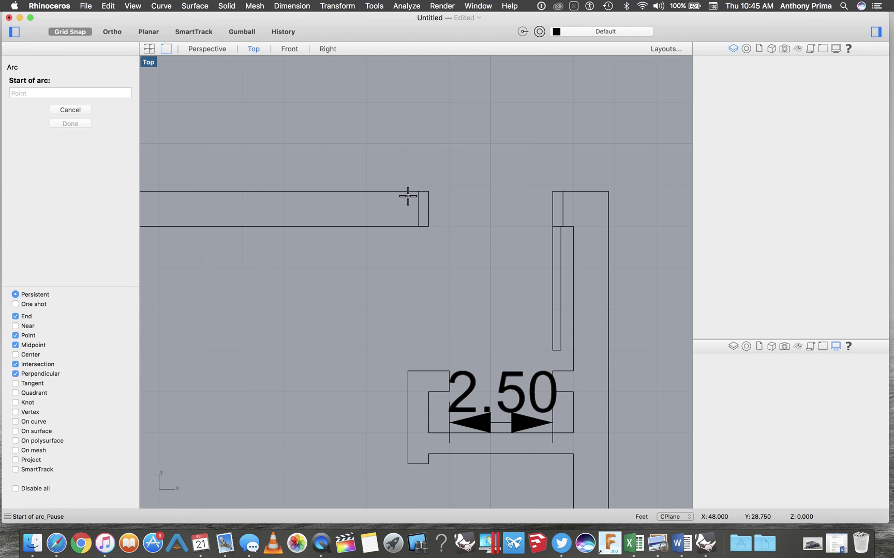
click(427, 226)
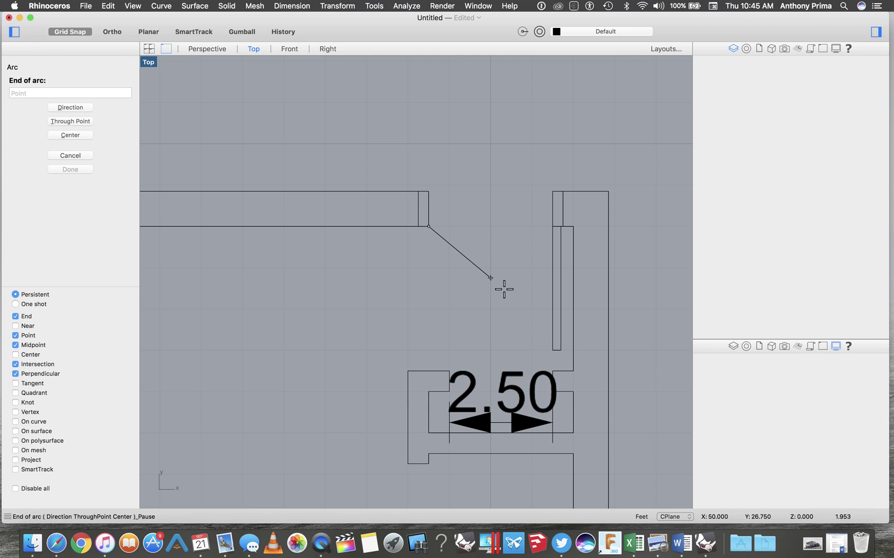
click(551, 350)
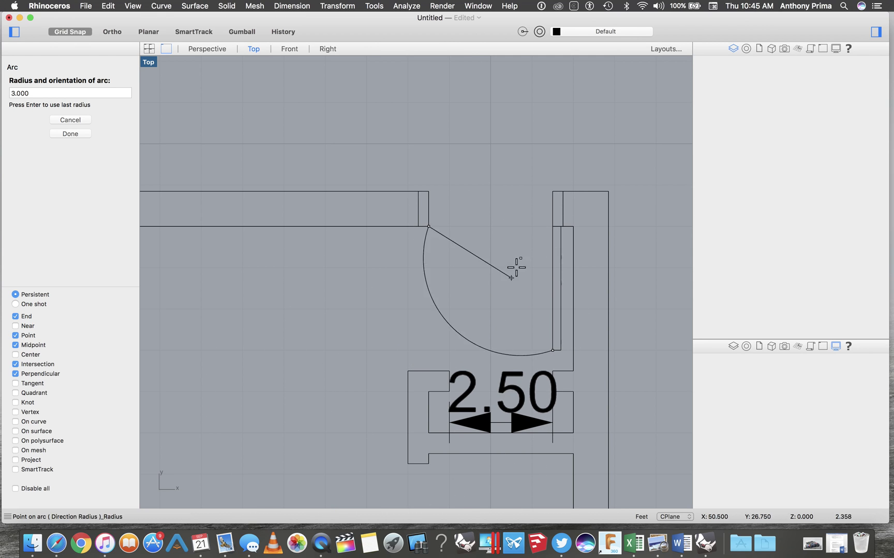
click(551, 226)
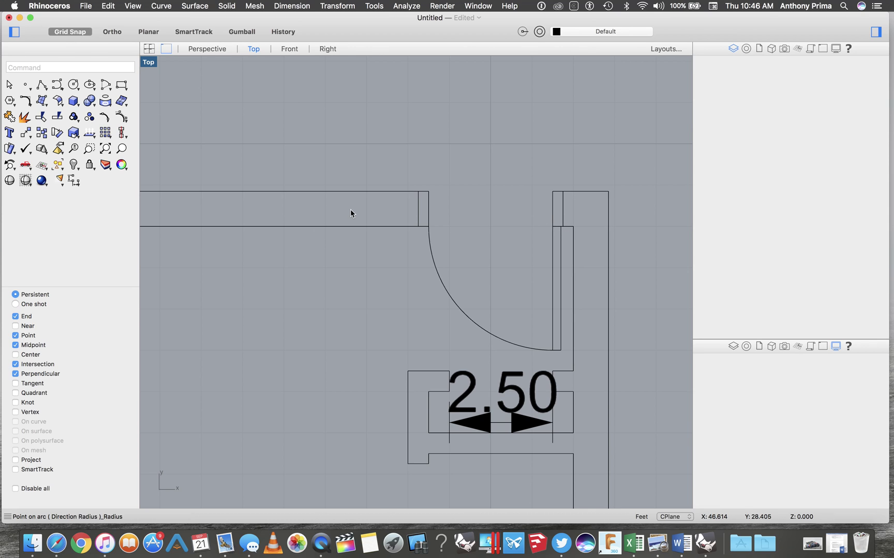
- Dimension the width of the door opening between the two jambs, placing the dimension line within the upper wall's thickness
click(293, 4)
click(309, 19)
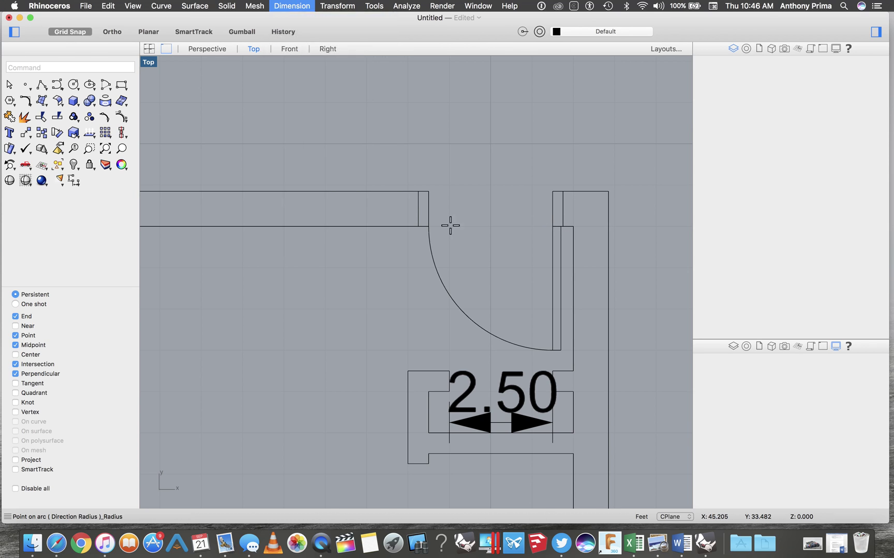
click(428, 210)
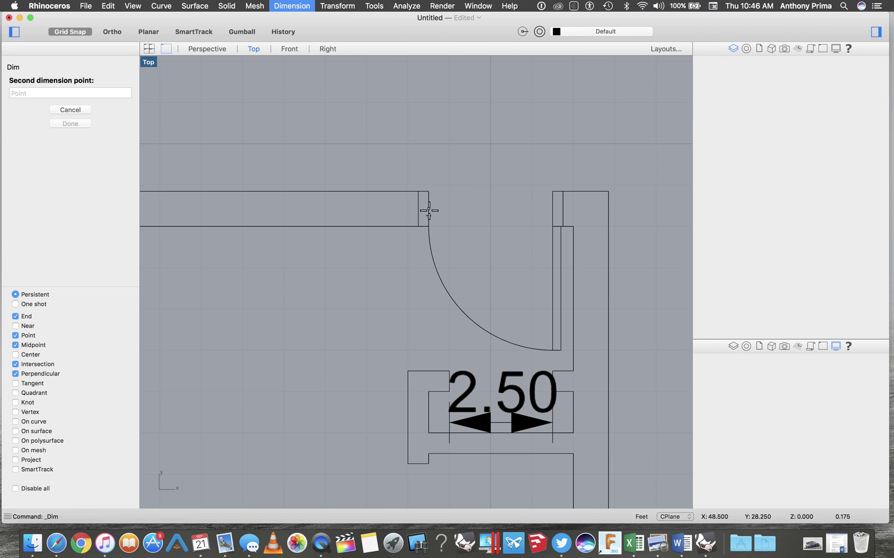
click(550, 210)
click(546, 199)
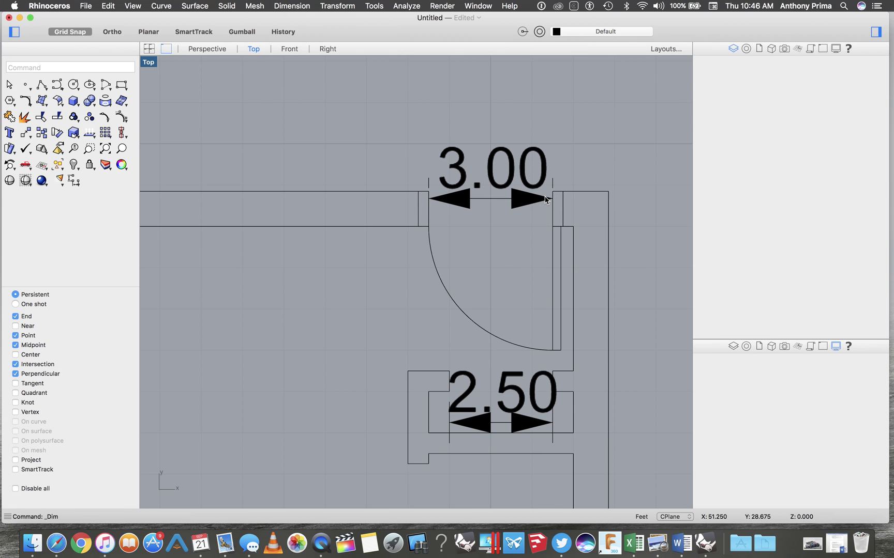